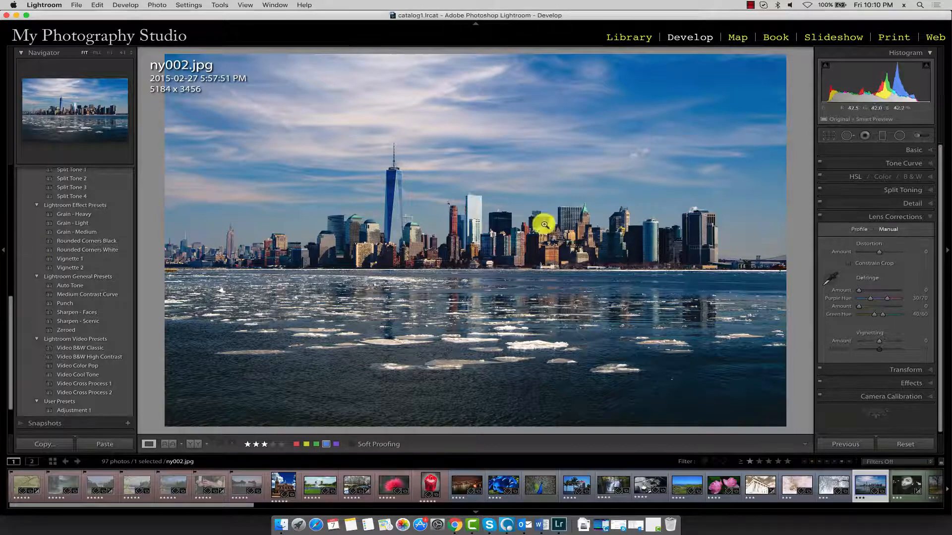
Enable the lens profile corrections for ny002.jpg and check which lens makes are available.
click(866, 229)
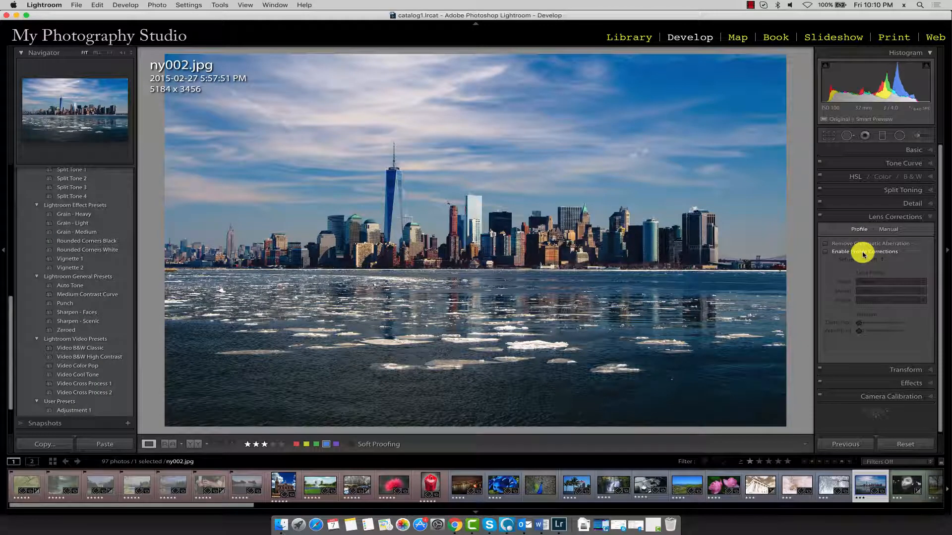
click(825, 252)
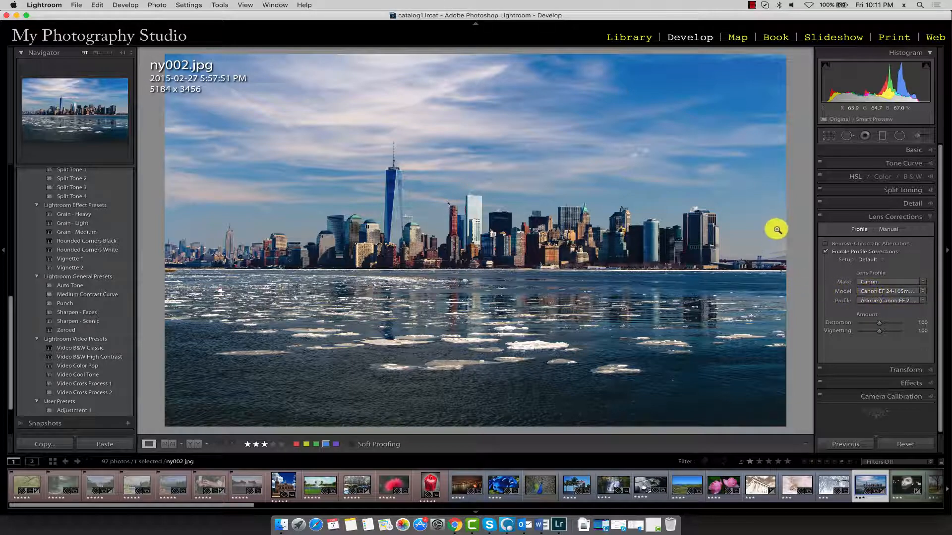
click(865, 322)
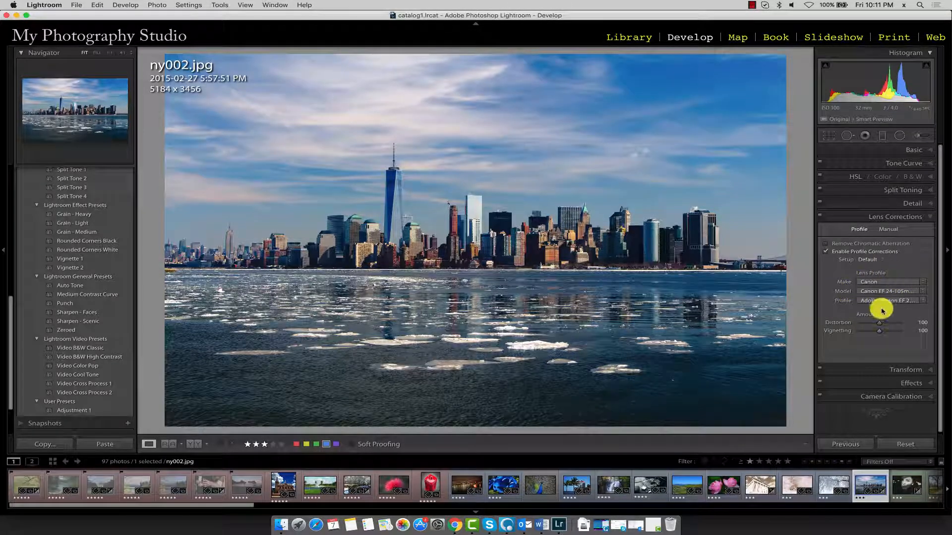
click(923, 283)
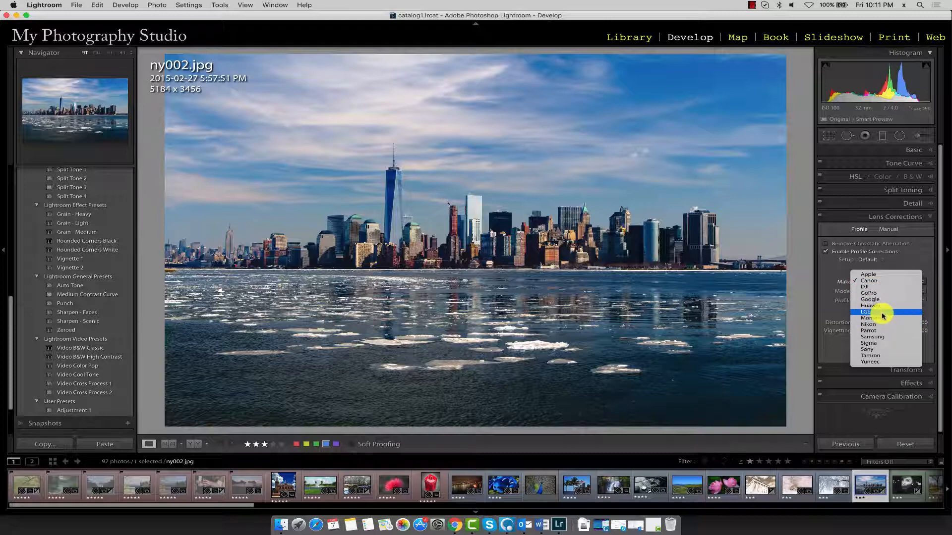
click(837, 277)
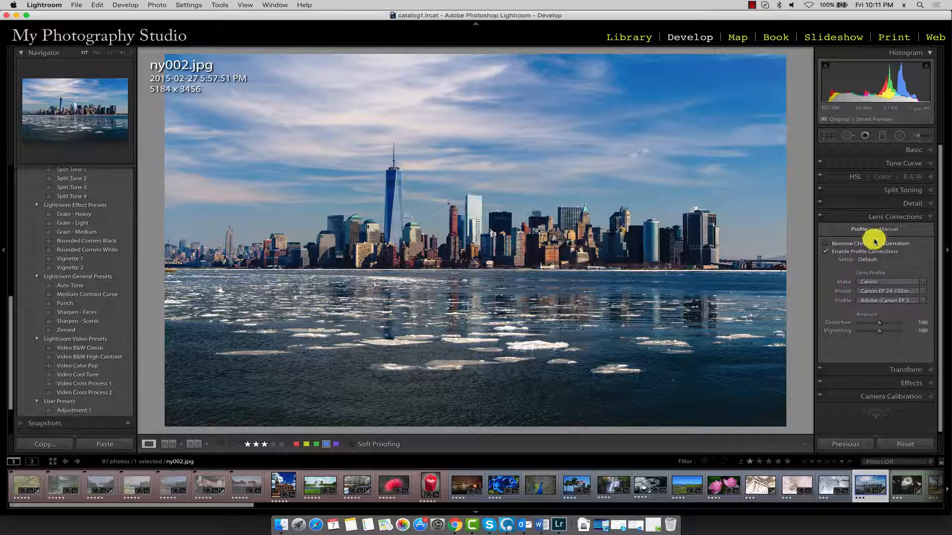
Compare the photo with and without the profile corrections, leaving them enabled.
click(885, 229)
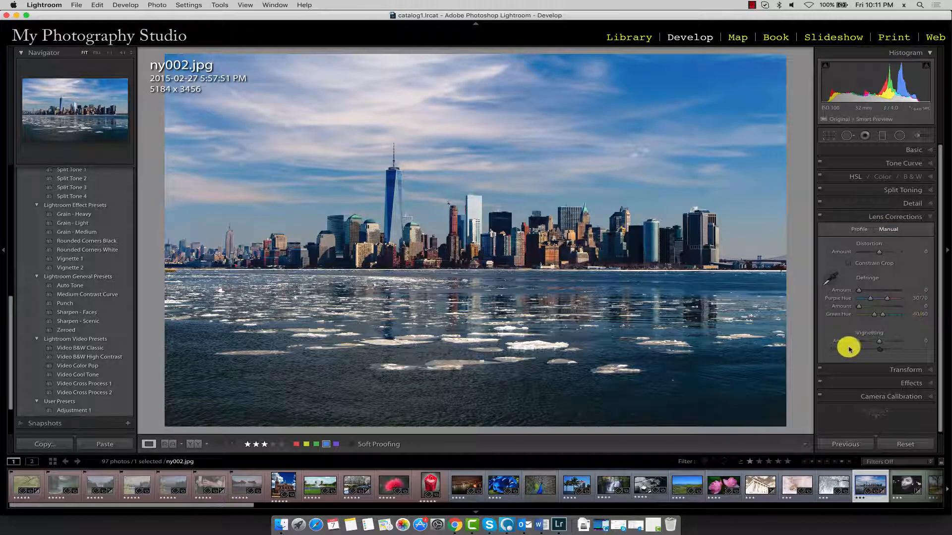
click(859, 229)
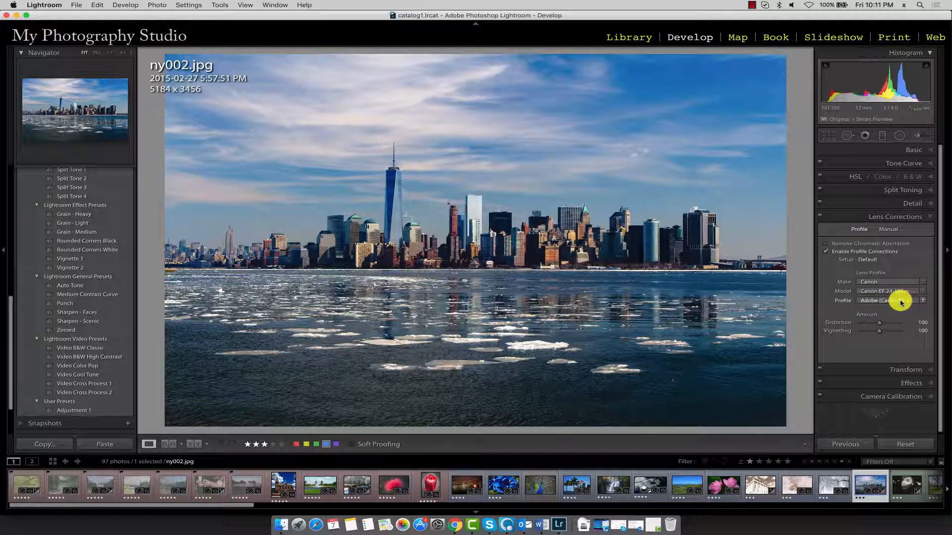
click(826, 252)
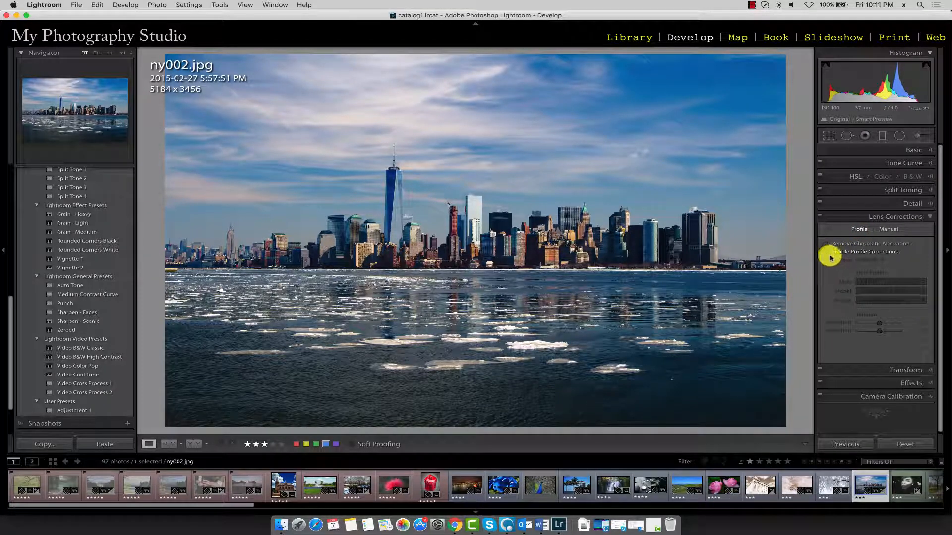
click(836, 254)
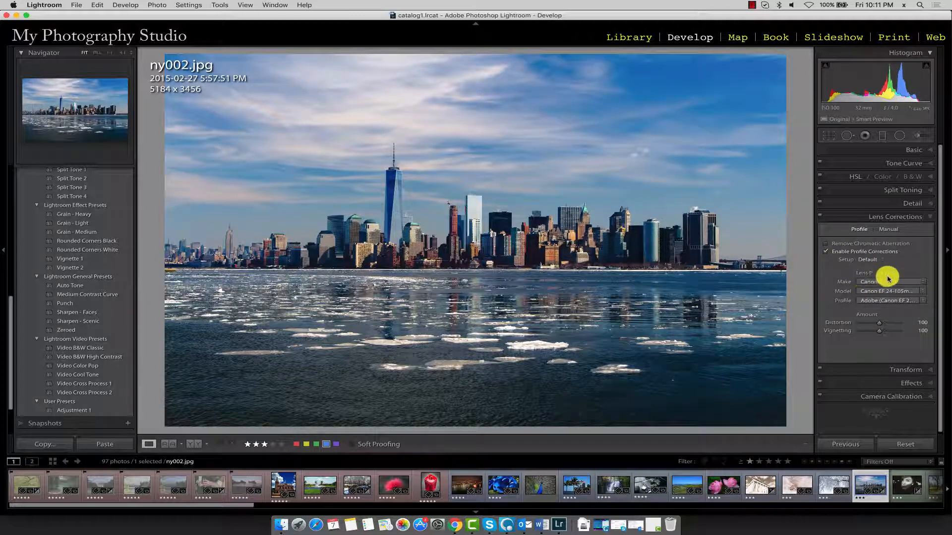
click(865, 253)
click(865, 253)
click(865, 254)
click(865, 254)
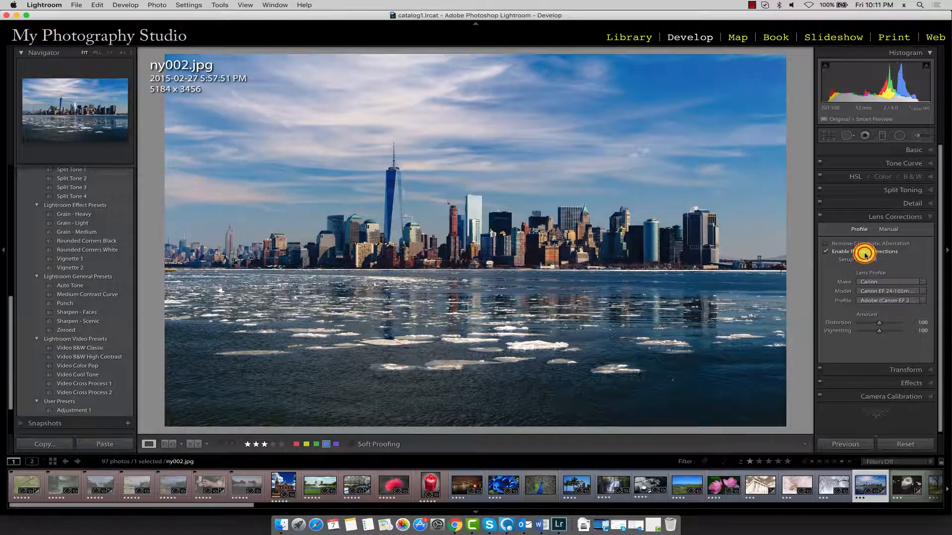
click(865, 254)
click(866, 254)
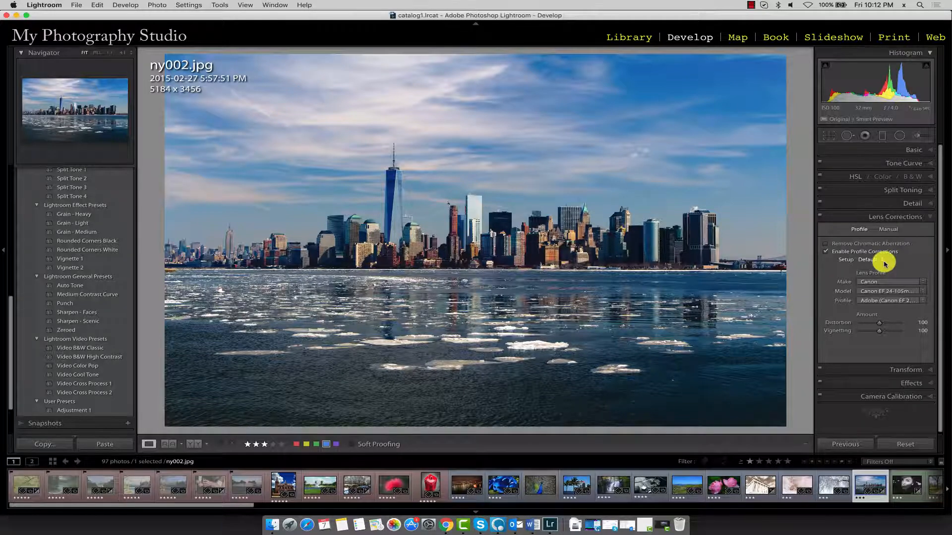
Try out the profile's distortion and vignetting amounts, keeping distortion at 100 and setting vignetting to 103.
drag(891, 324, 881, 324)
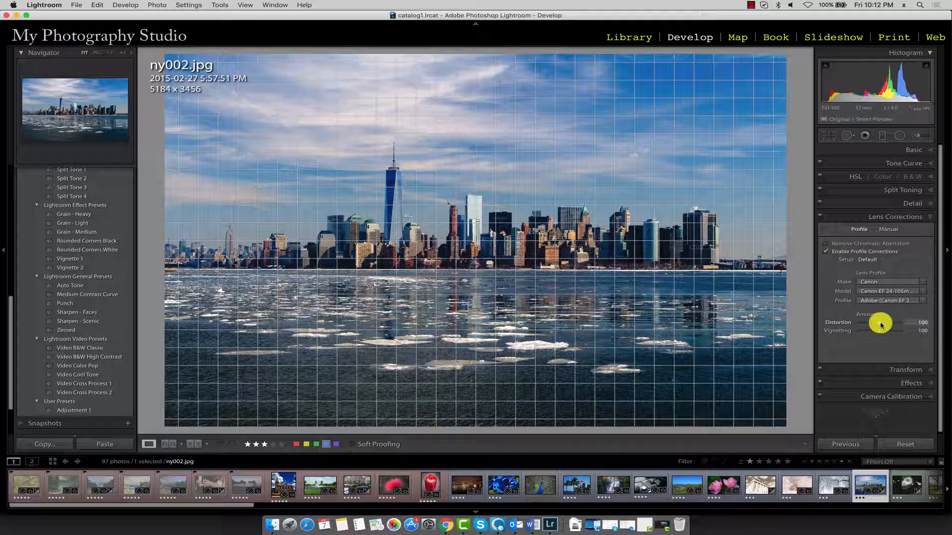
mouse_move(881, 325)
mouse_down()
mouse_move(869, 319)
mouse_move(890, 323)
mouse_move(851, 322)
mouse_move(930, 324)
mouse_move(856, 321)
mouse_move(880, 324)
mouse_up()
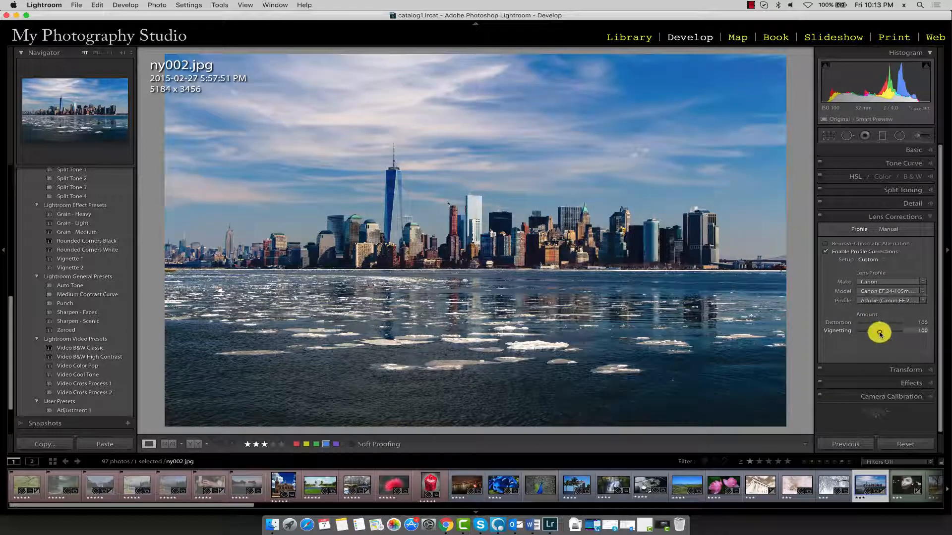
drag(879, 332, 856, 336)
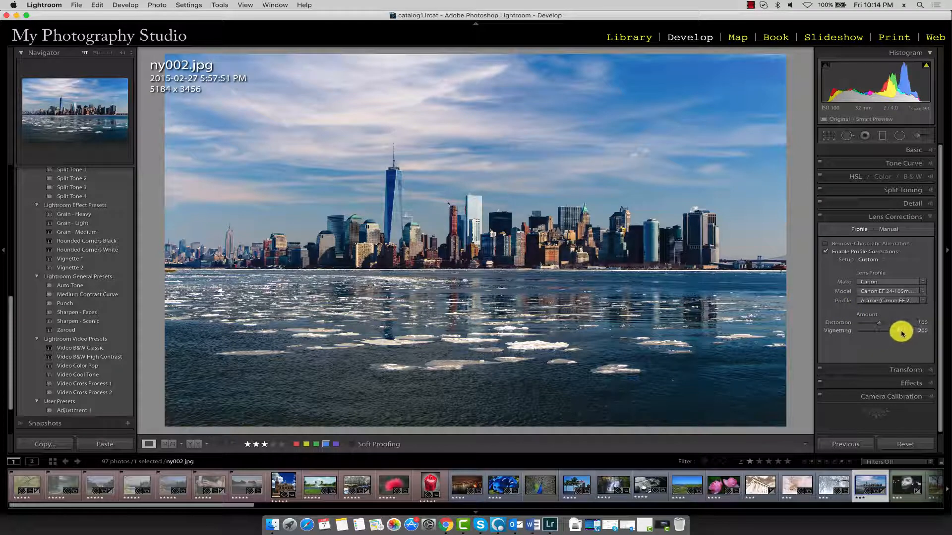
drag(900, 332, 887, 331)
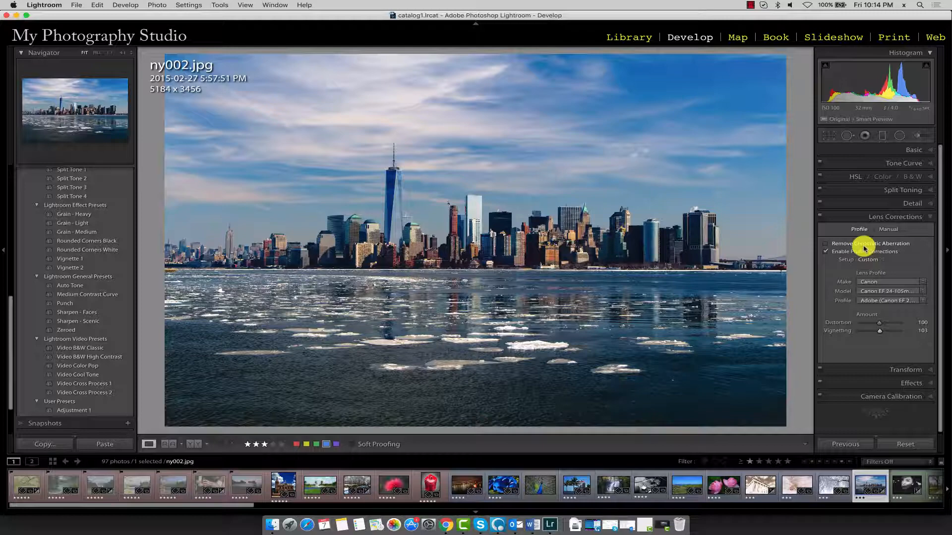
Turn on Remove Chromatic Aberration and inspect the edges of the round tower and the dark building beside it.
click(122, 53)
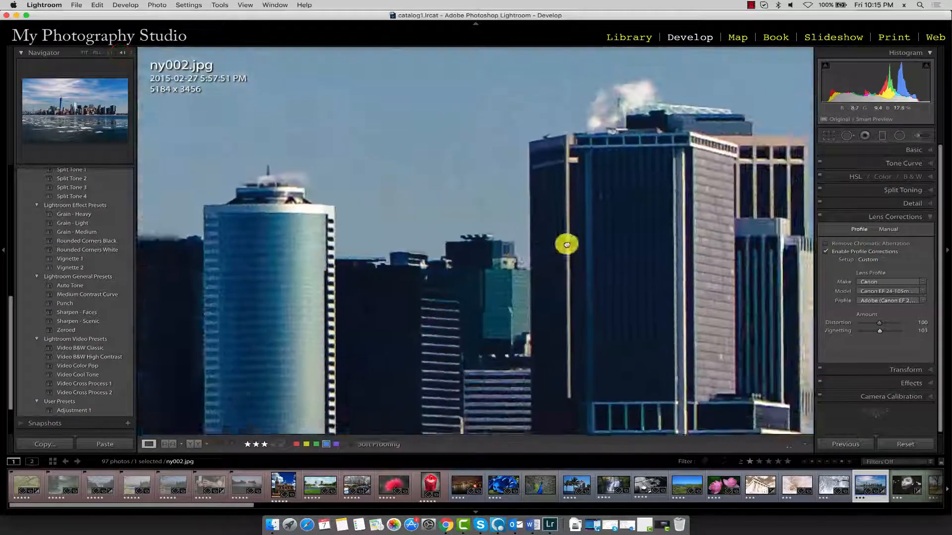
drag(567, 245, 588, 240)
drag(438, 251, 467, 261)
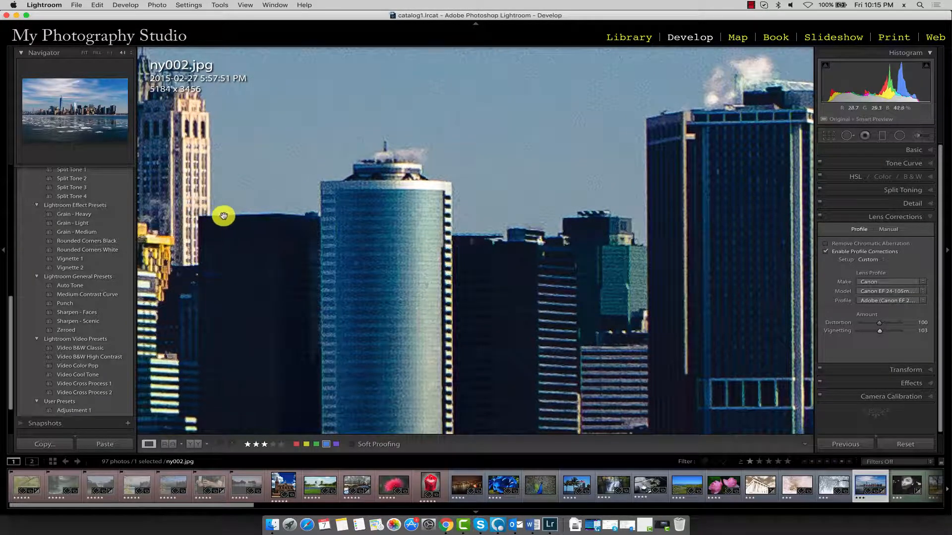
click(123, 53)
click(141, 67)
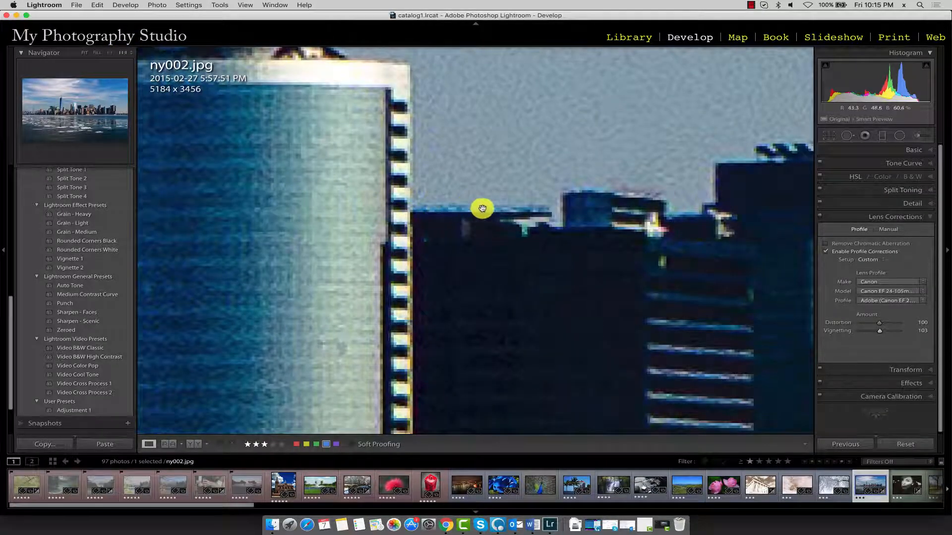
drag(489, 206, 525, 231)
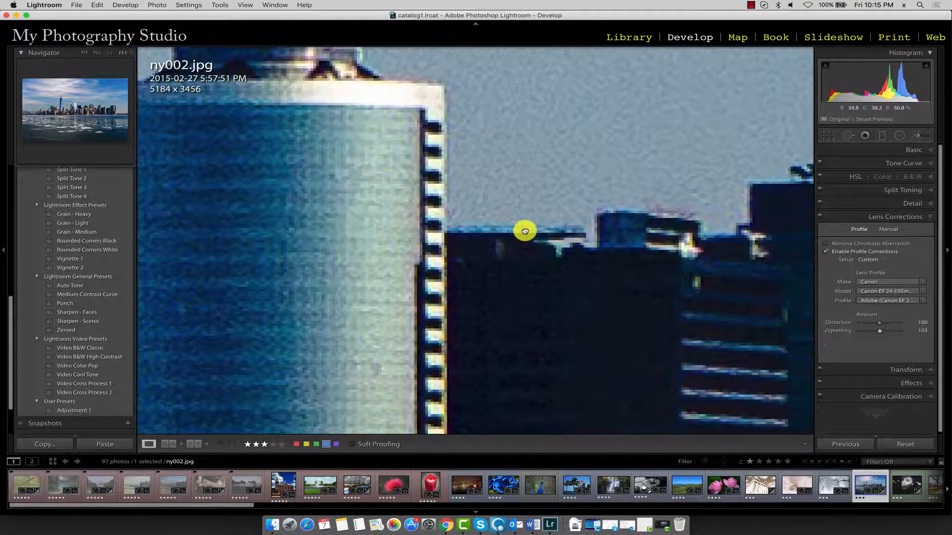
click(853, 244)
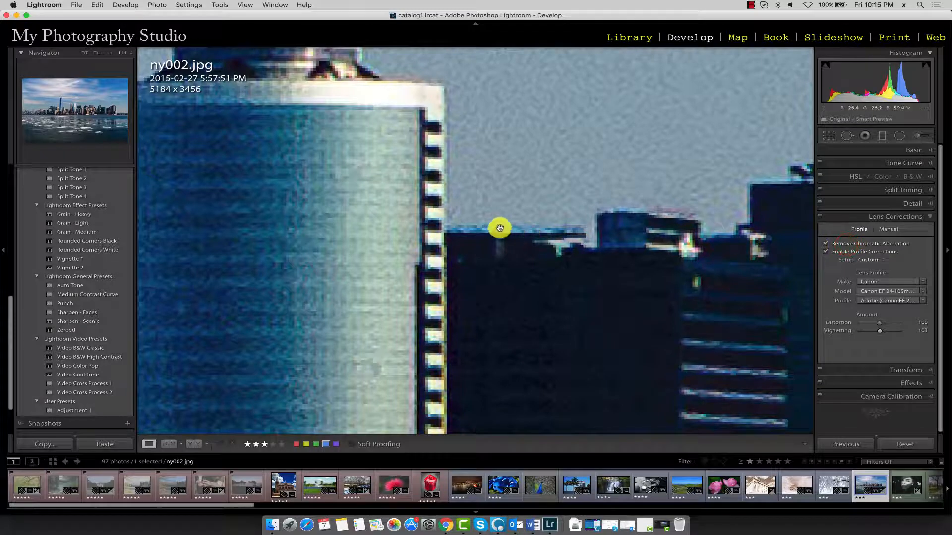
drag(466, 221, 574, 240)
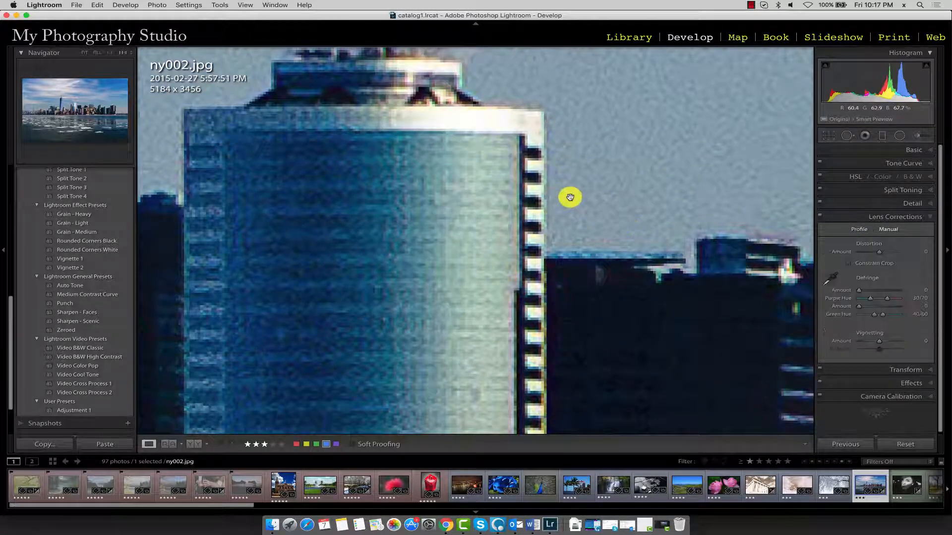
Sample the bluish fringe along the dark building's roofline with the Defringe eyedropper, for purple amount 8 and purple hue 2/31.
click(859, 229)
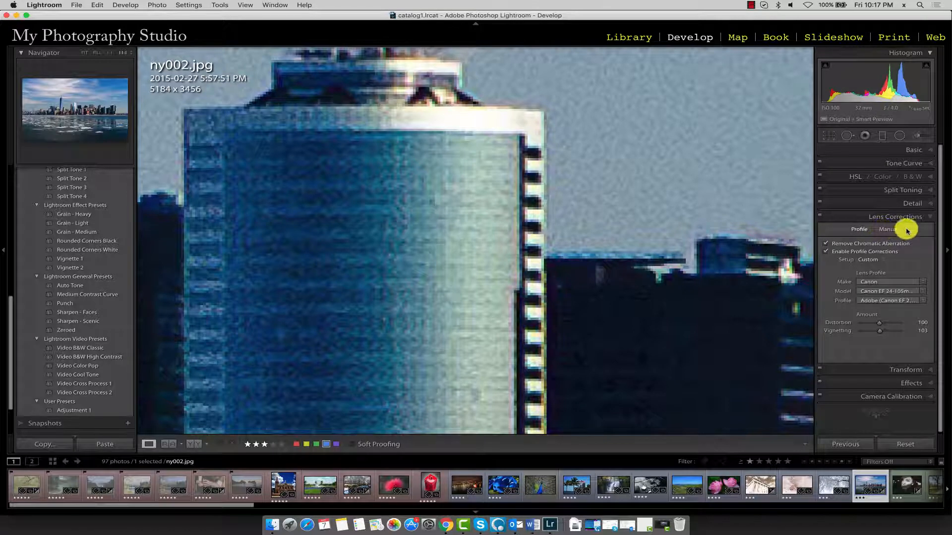
click(887, 229)
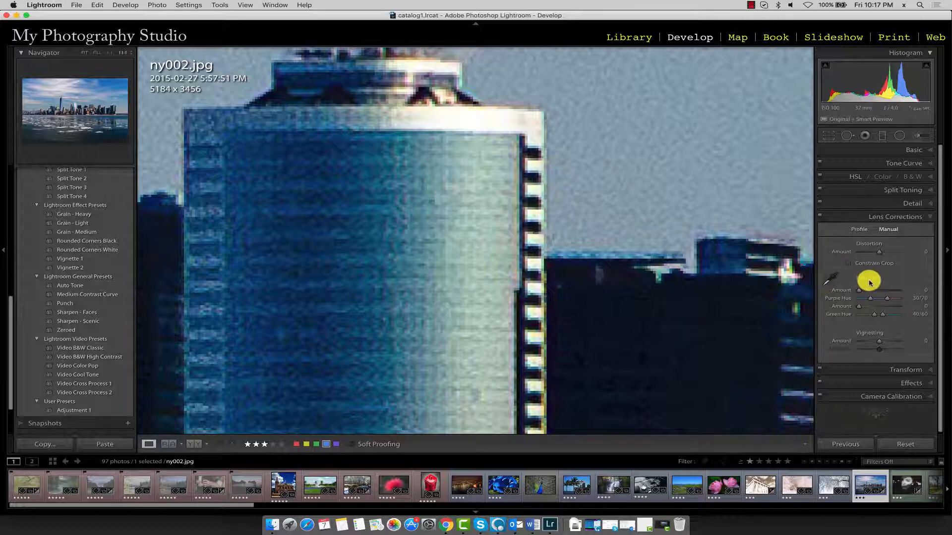
click(834, 281)
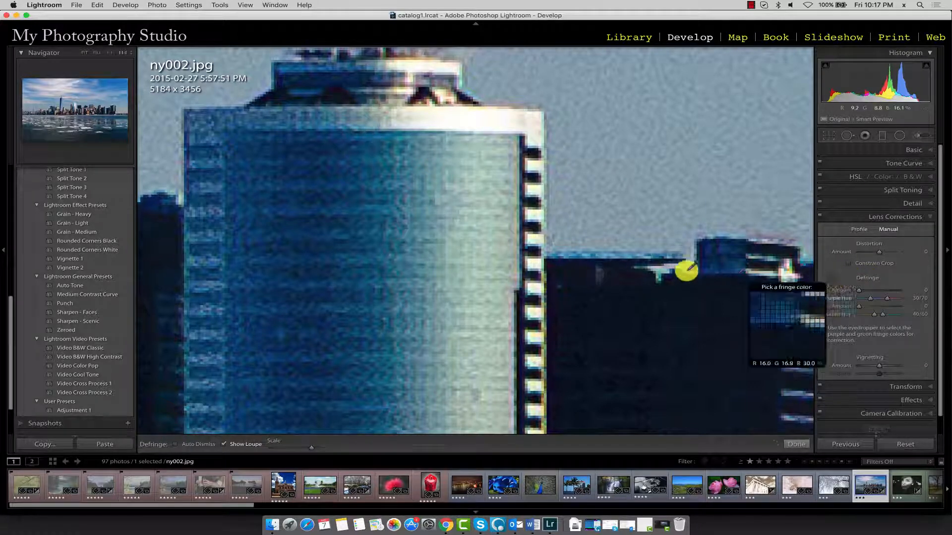
click(612, 254)
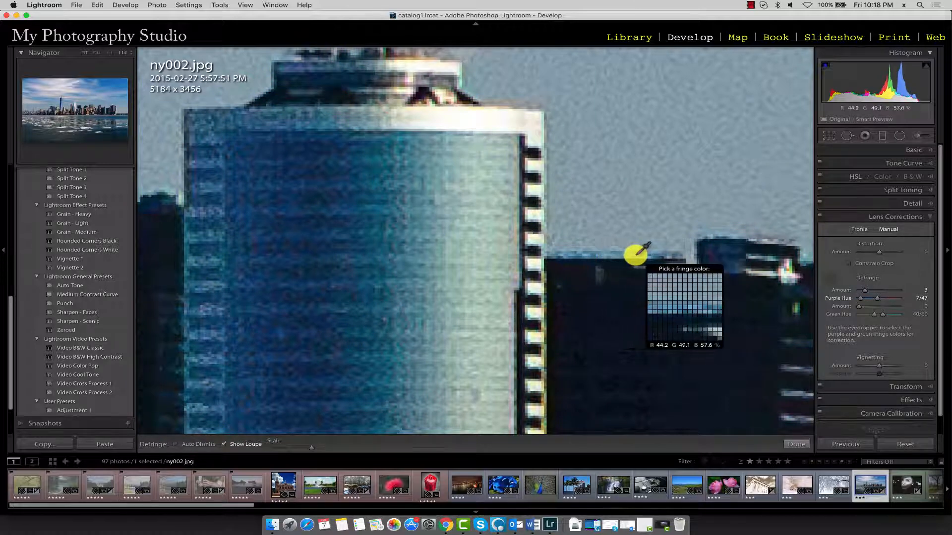
click(623, 256)
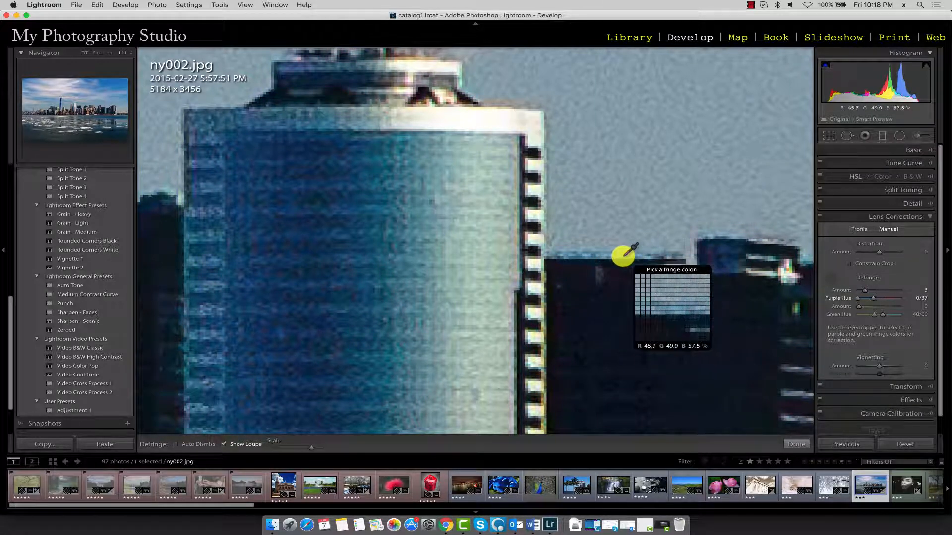
click(622, 255)
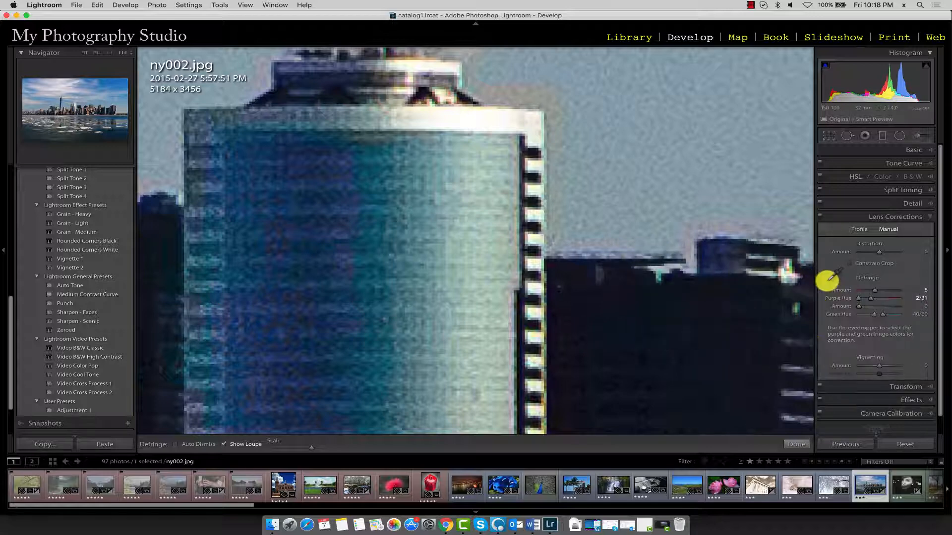
click(828, 283)
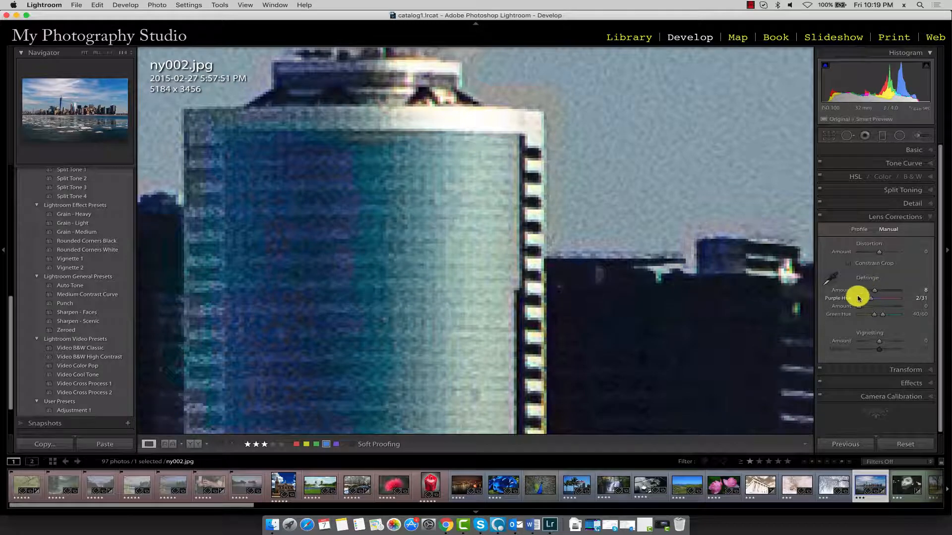
Raise the purple defringe amount to 12, leaving the green defringe amount at 0.
mouse_move(876, 293)
mouse_down()
mouse_move(887, 294)
mouse_move(877, 293)
mouse_up()
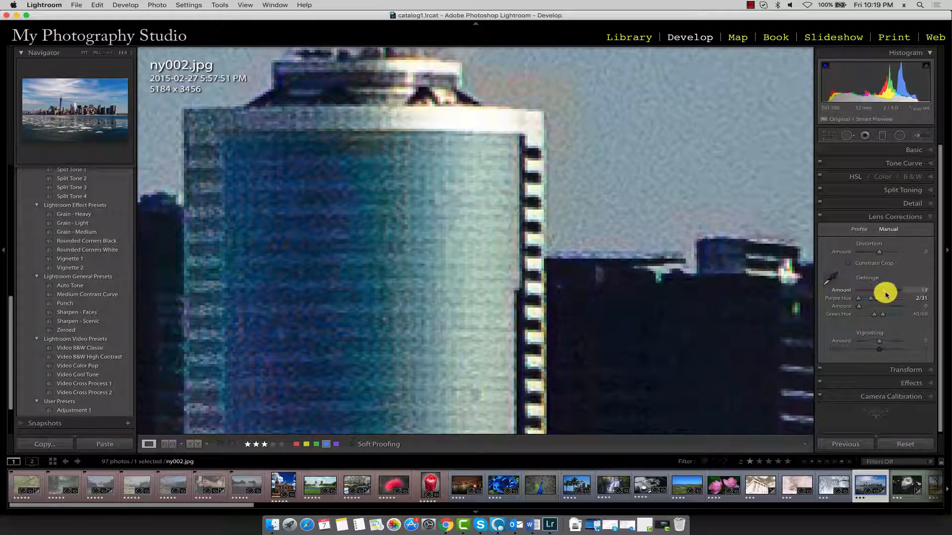
drag(885, 295, 881, 307)
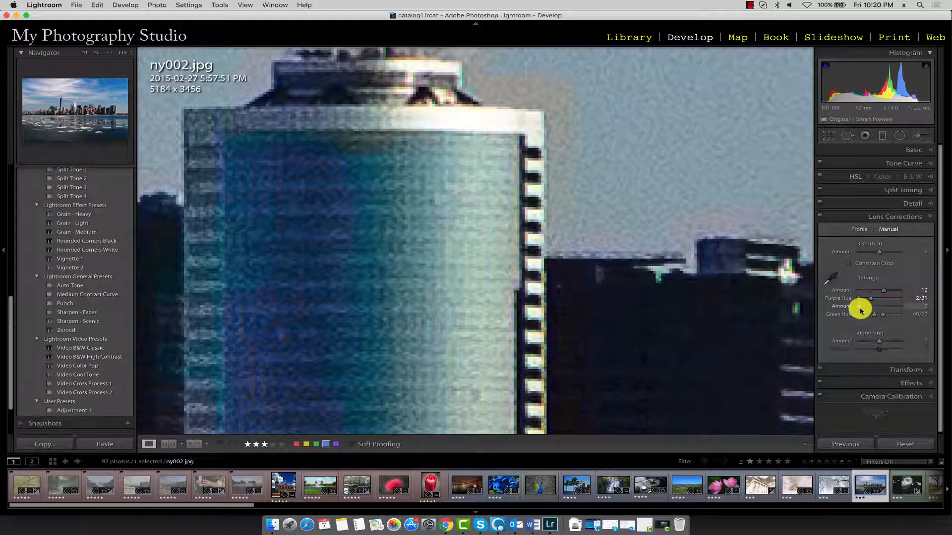
mouse_move(860, 310)
mouse_down()
mouse_move(887, 311)
mouse_move(860, 309)
mouse_up()
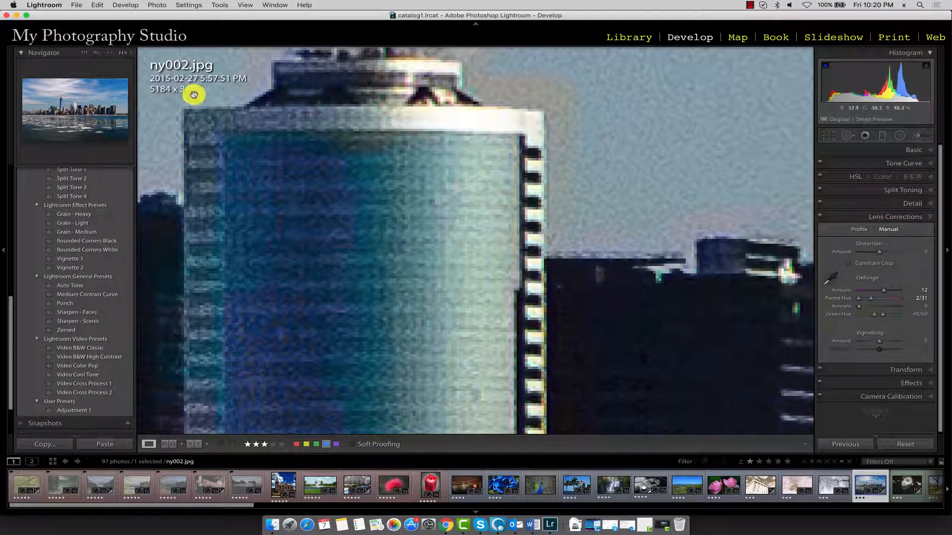
Try a manual distortion amount of -59 and then a positive amount on the whole photo, and reset distortion to 0.
click(85, 55)
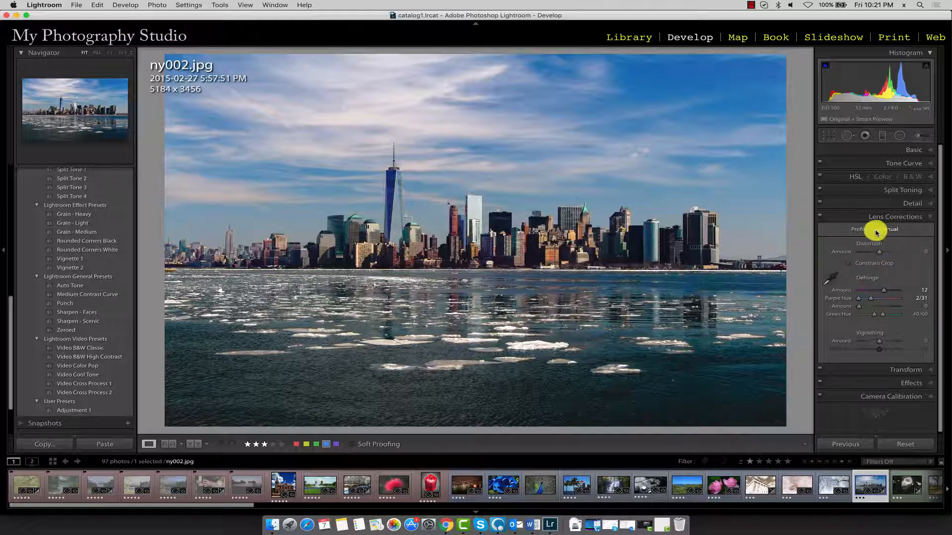
click(860, 229)
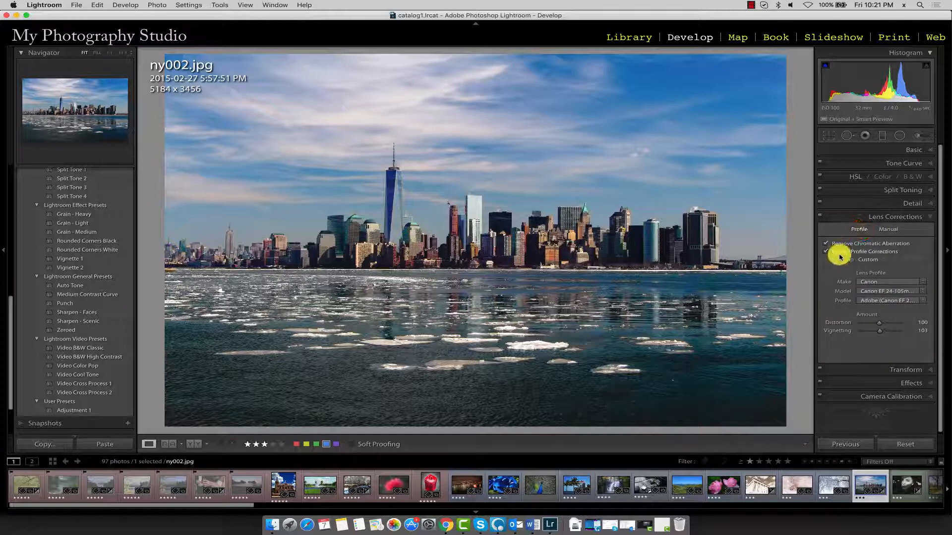
click(889, 229)
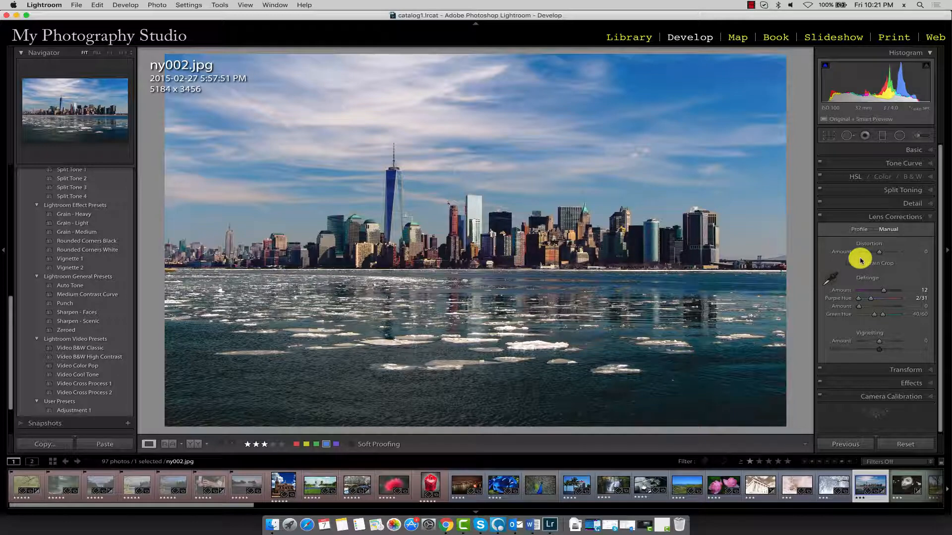
mouse_move(878, 252)
mouse_down()
mouse_move(886, 255)
mouse_move(868, 256)
mouse_up()
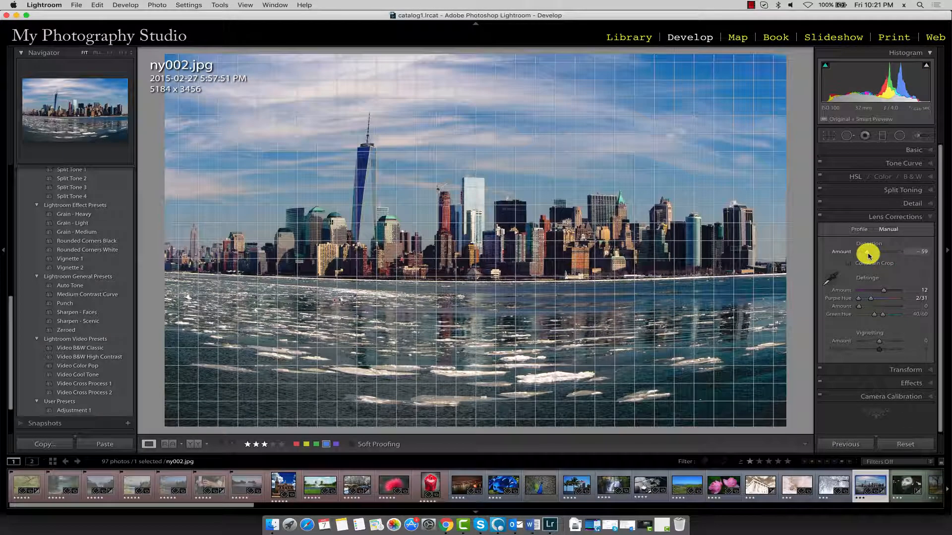
drag(869, 256, 892, 255)
double_click(892, 255)
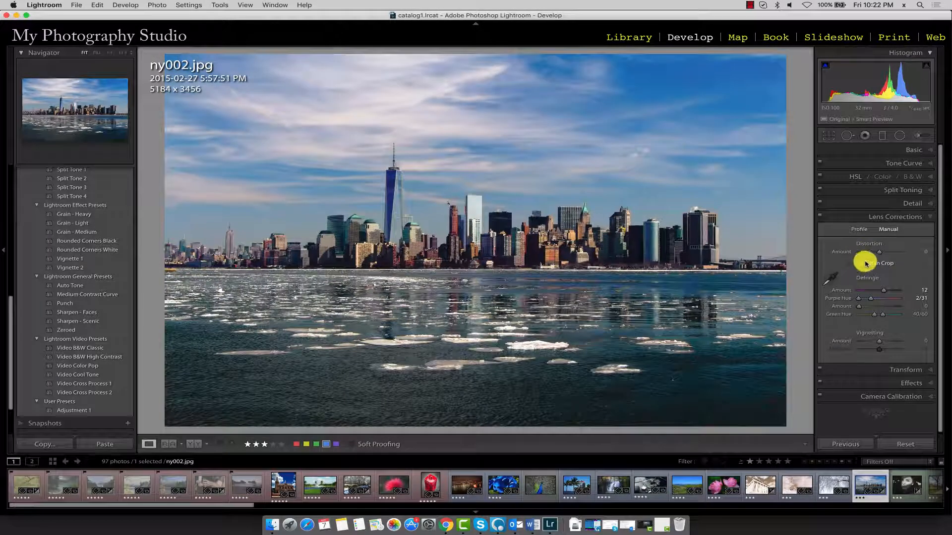
Try manual distortion at +55 and, with Constrain Crop on, at +75, finishing at +1 with Constrain Crop off.
drag(865, 254, 890, 251)
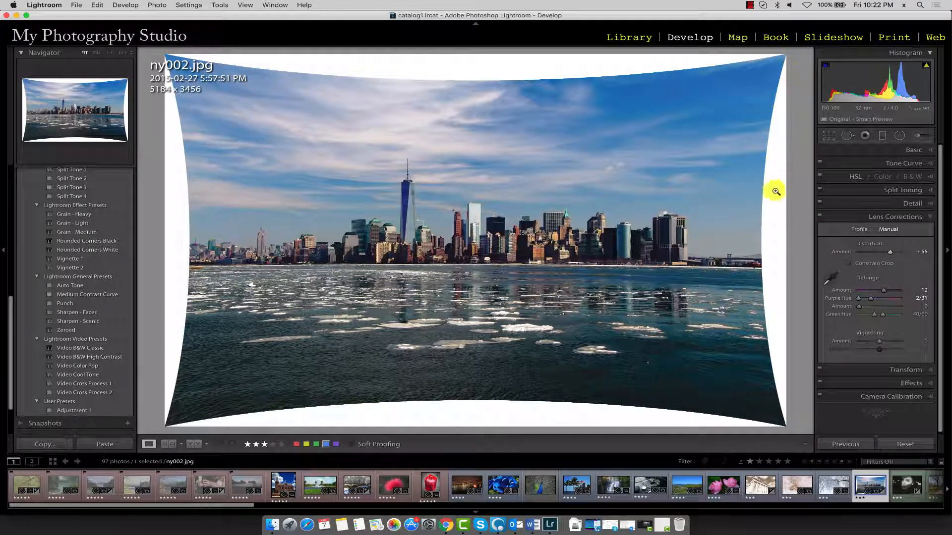
click(873, 263)
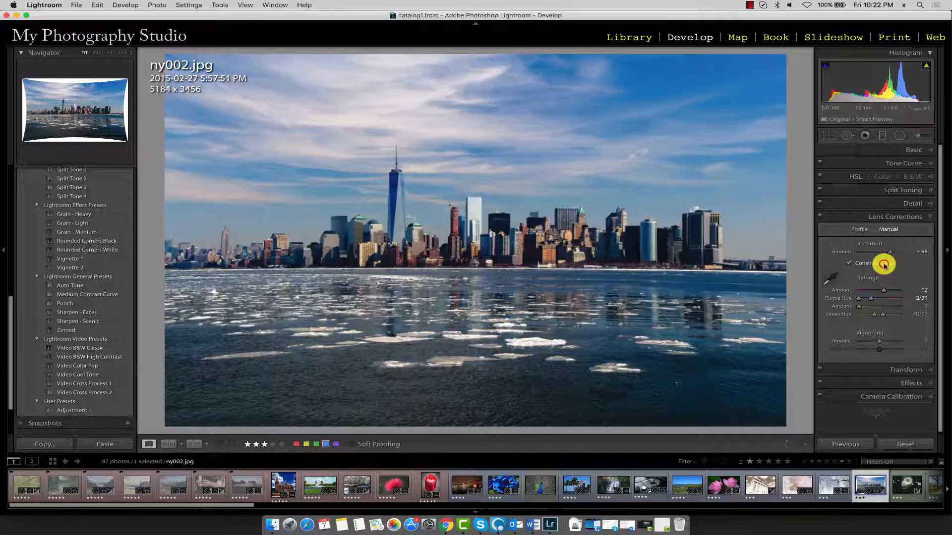
mouse_move(890, 252)
mouse_down()
mouse_move(898, 254)
mouse_move(869, 253)
mouse_move(894, 251)
mouse_up()
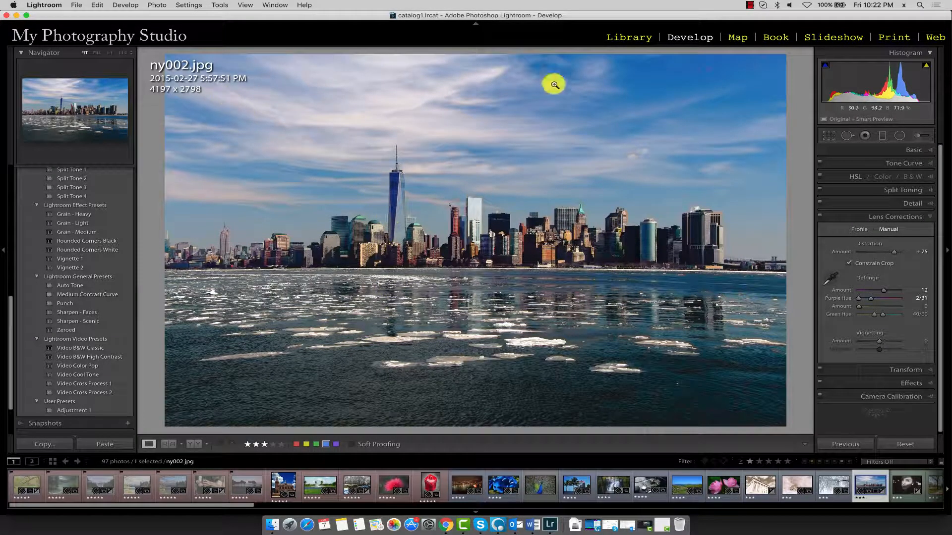
drag(897, 253, 879, 254)
mouse_move(876, 251)
mouse_down()
mouse_move(909, 254)
mouse_move(880, 255)
mouse_up()
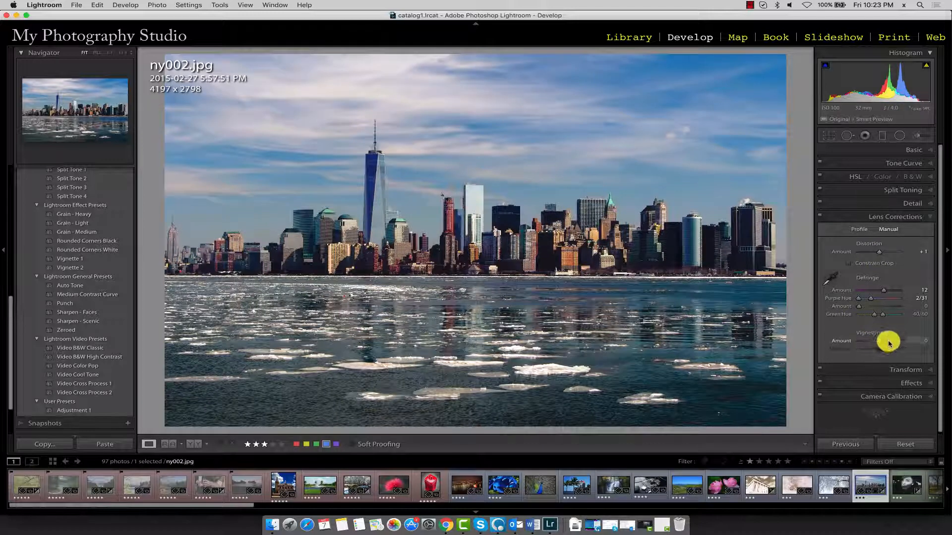
Set the manual vignetting amount to -100, trying a midpoint of 19 before setting it to 49.
drag(888, 342, 868, 353)
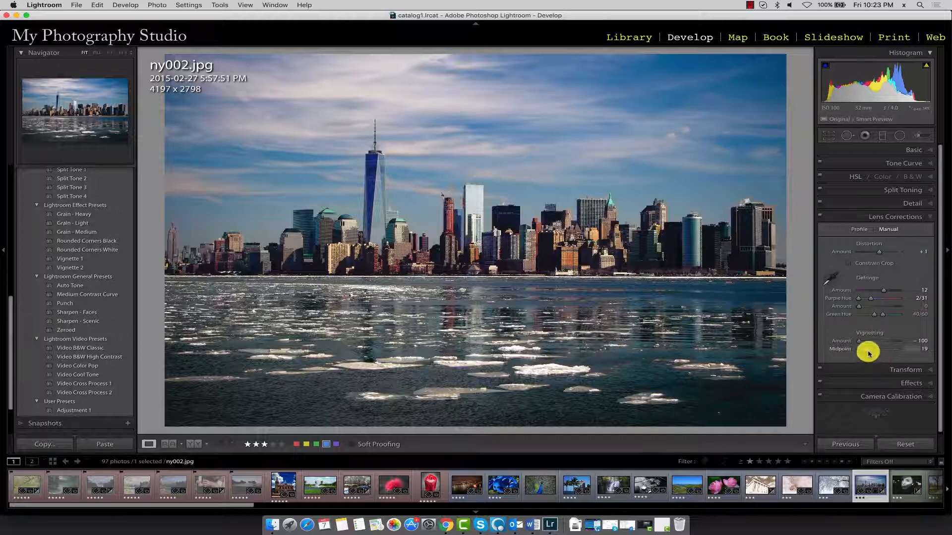
drag(867, 350, 880, 352)
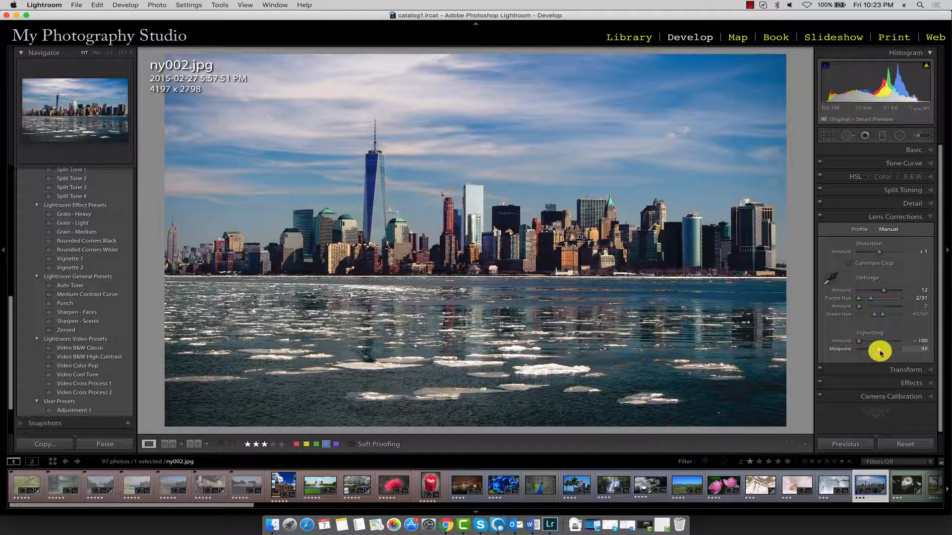